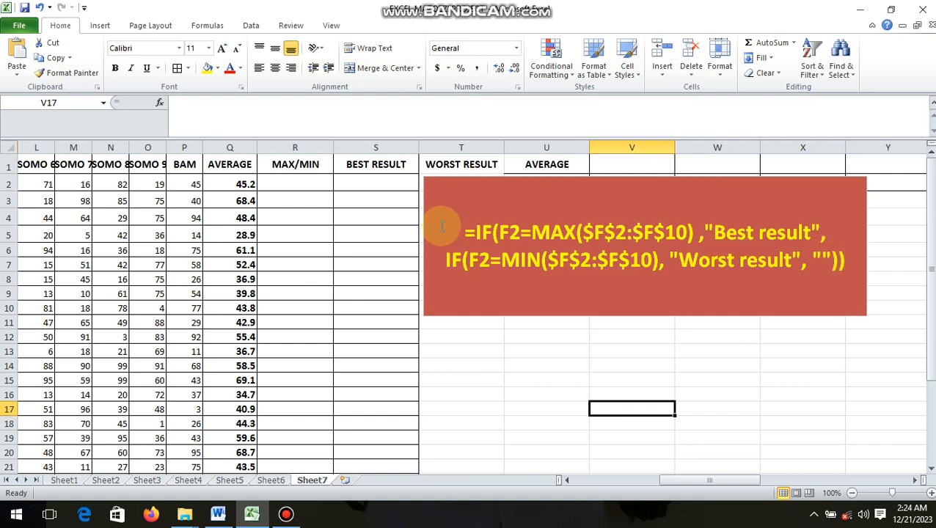
# - Begin an IF formula in R2 that tests Q2=MAX(Q2:Q30) and returns the BEST RESULT header S1 when true
pyautogui.click(301, 185)
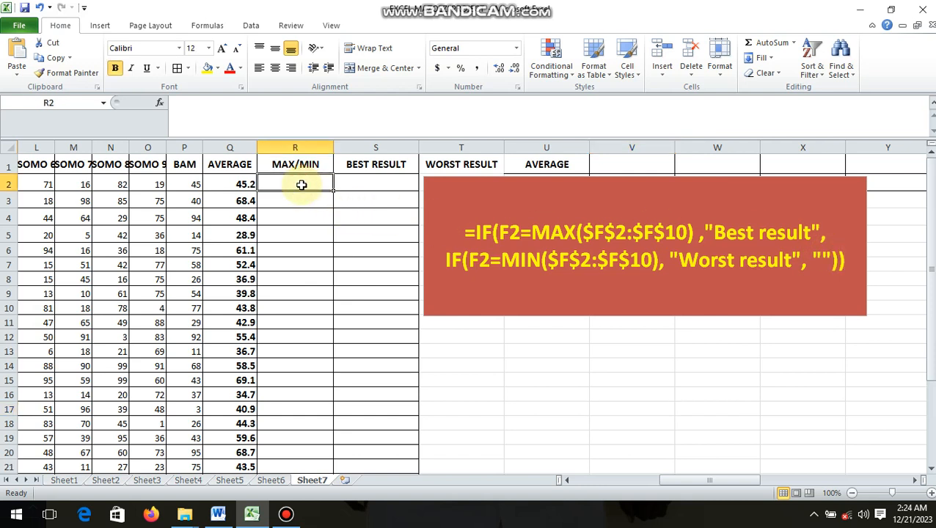
pyautogui.write('=I')
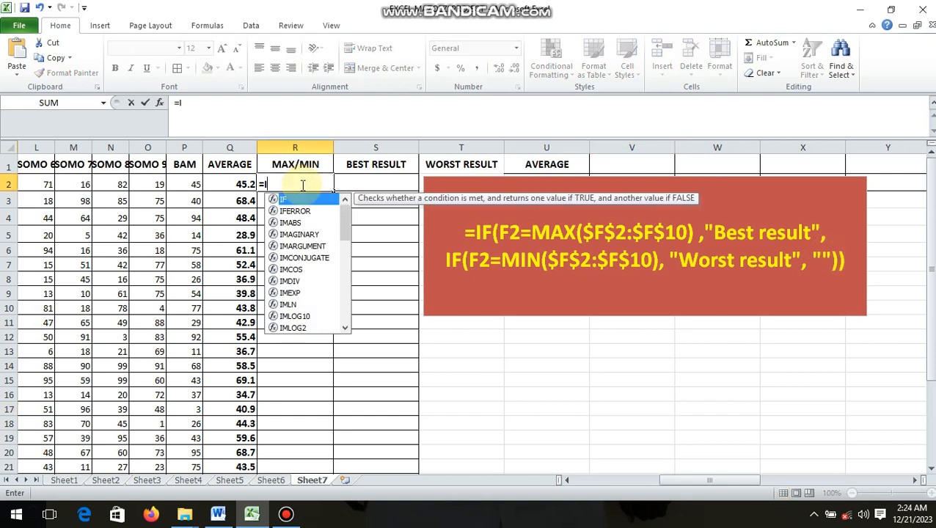
pyautogui.write('F(')
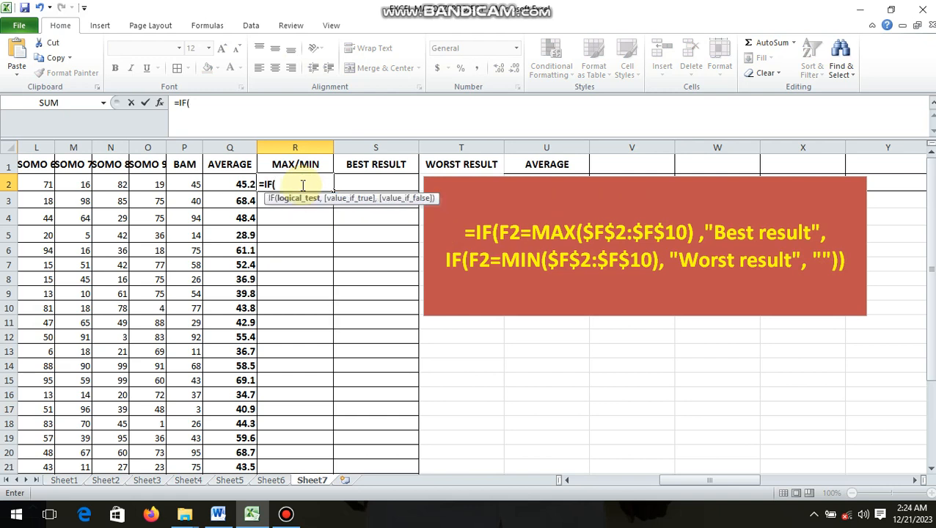
pyautogui.click(241, 181)
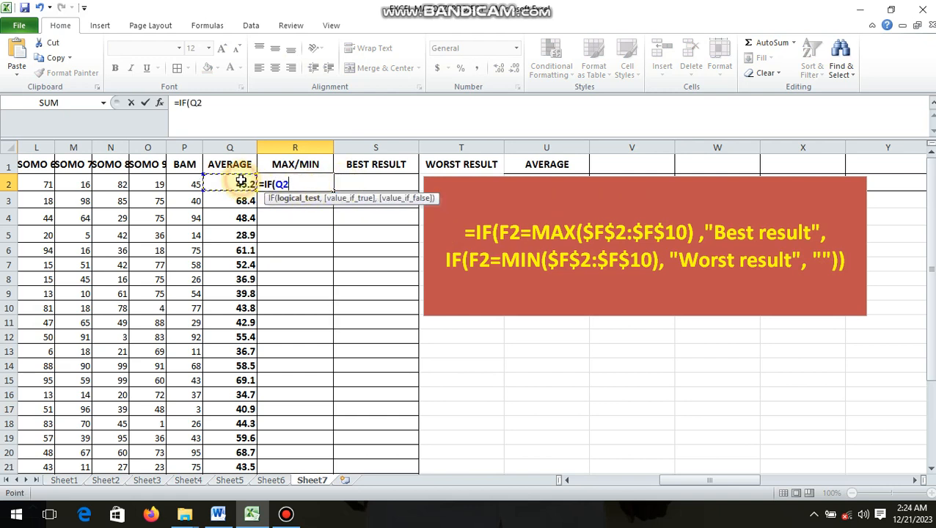
pyautogui.write('=MAX')
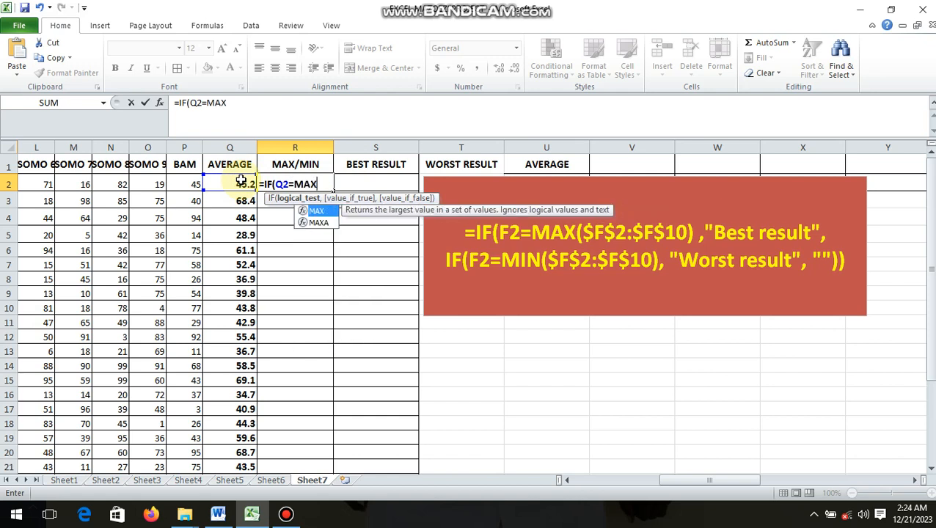
pyautogui.write('(')
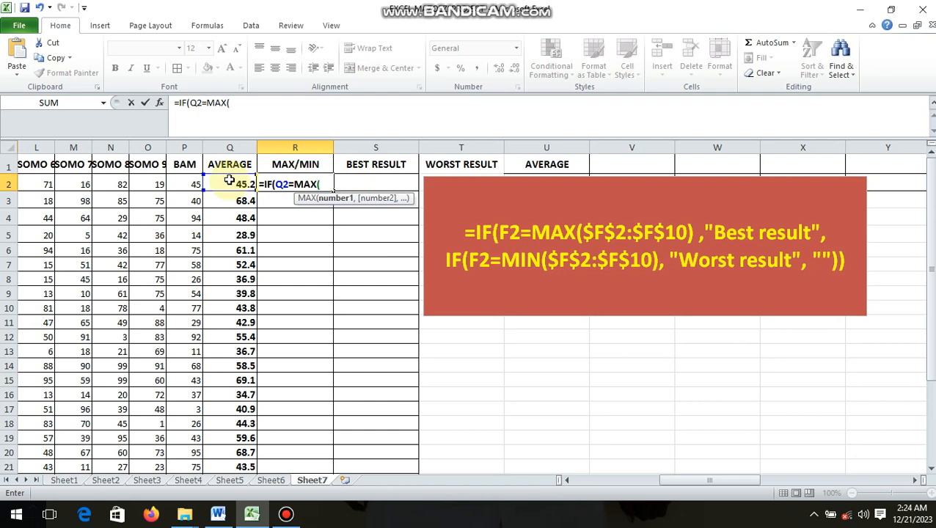
pyautogui.moveTo(229, 180); pyautogui.dragTo(229, 459)
pyautogui.write(')')
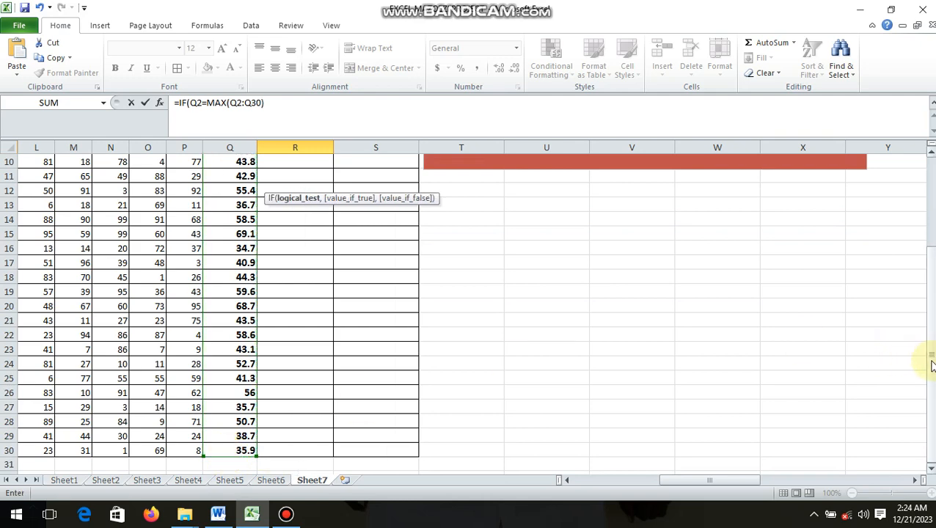
pyautogui.moveTo(932, 363); pyautogui.dragTo(919, 224)
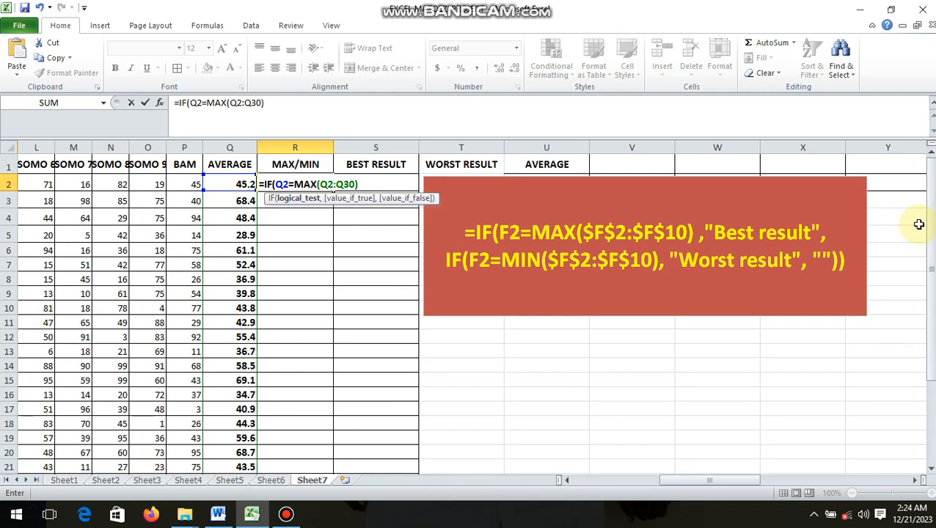
pyautogui.write(',')
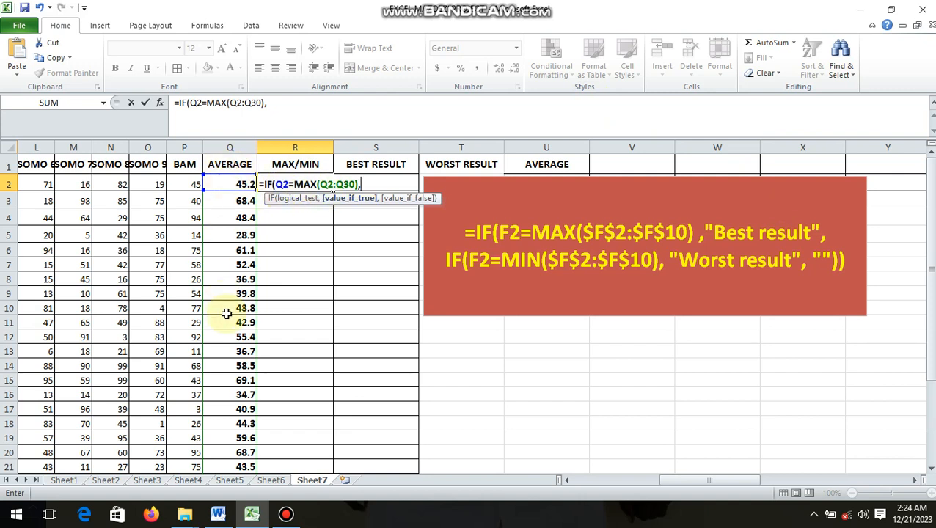
pyautogui.click(373, 164)
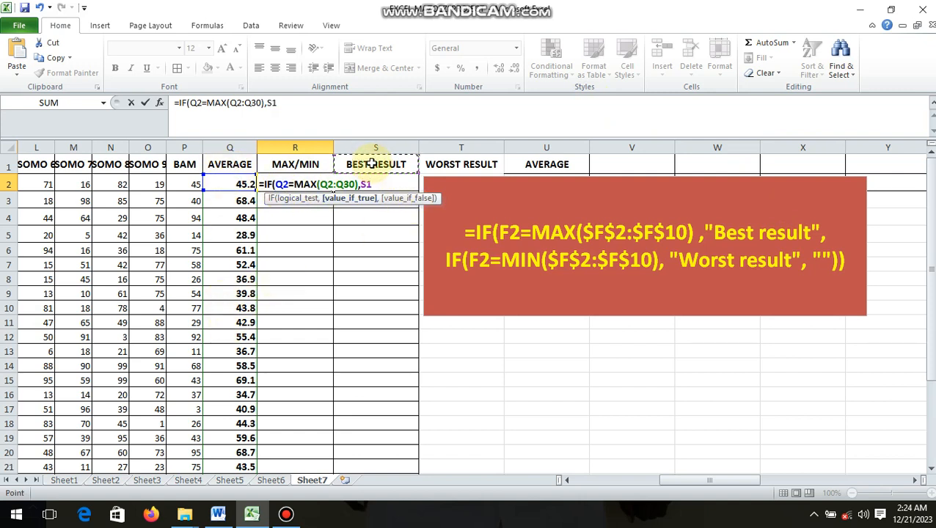
pyautogui.write(',')
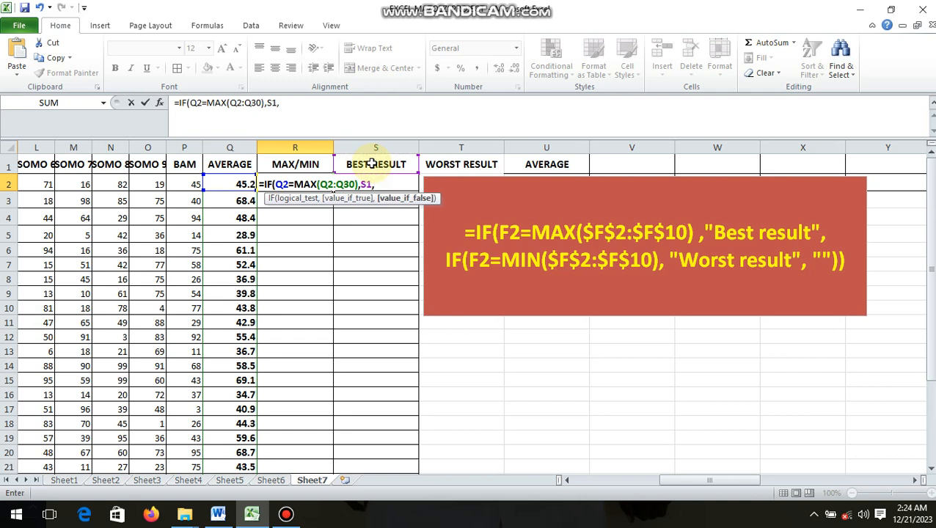
# - Add a nested IF to the R2 formula that tests Q2=MIN(Q2:Q30), returning the WORST RESULT header T1, otherwise an empty string ""
pyautogui.write('IF(')
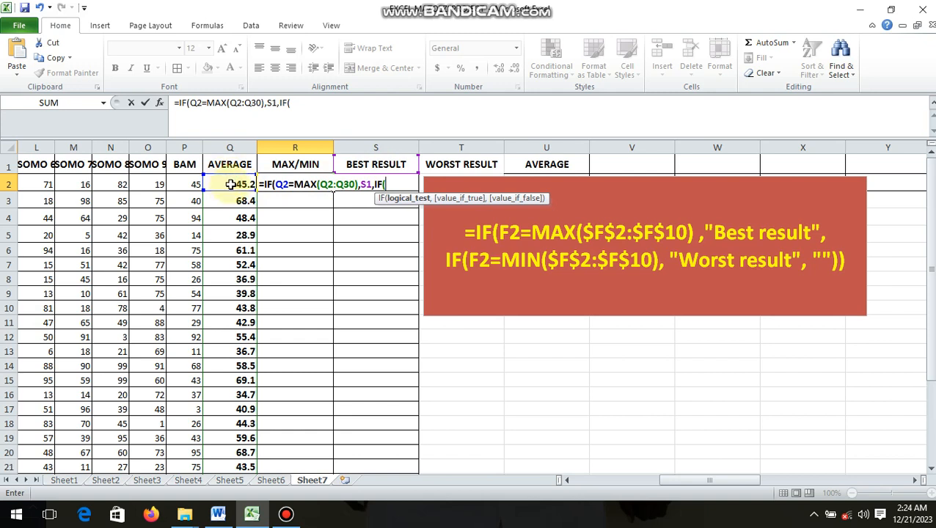
pyautogui.click(229, 184)
pyautogui.write('=MIN')
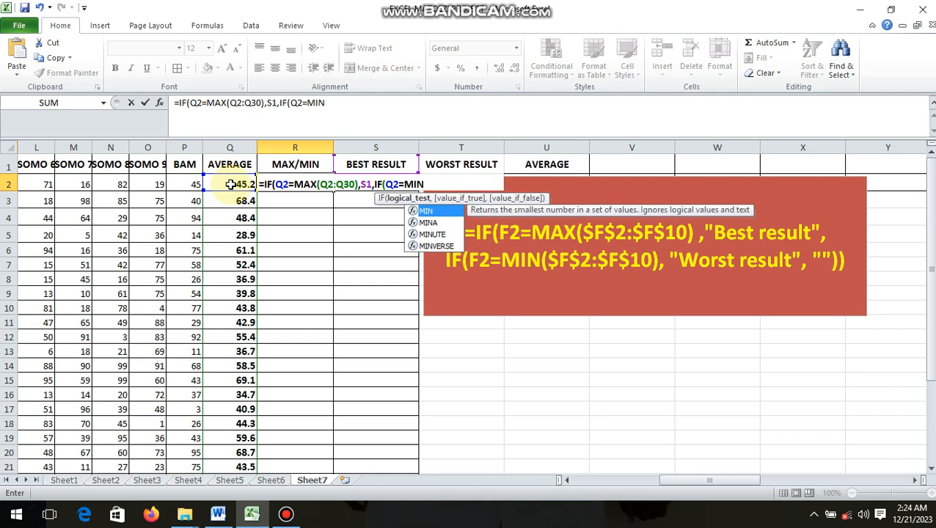
pyautogui.write('(')
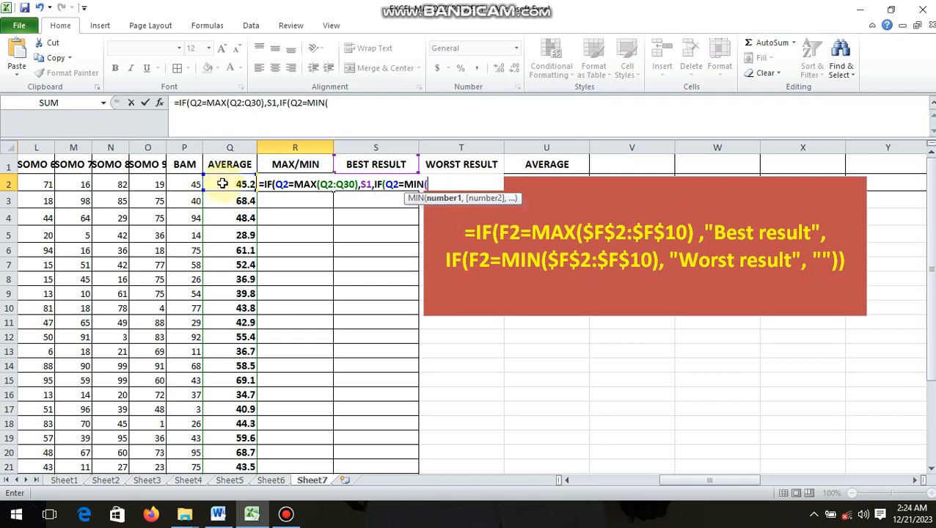
pyautogui.moveTo(223, 184); pyautogui.dragTo(224, 453)
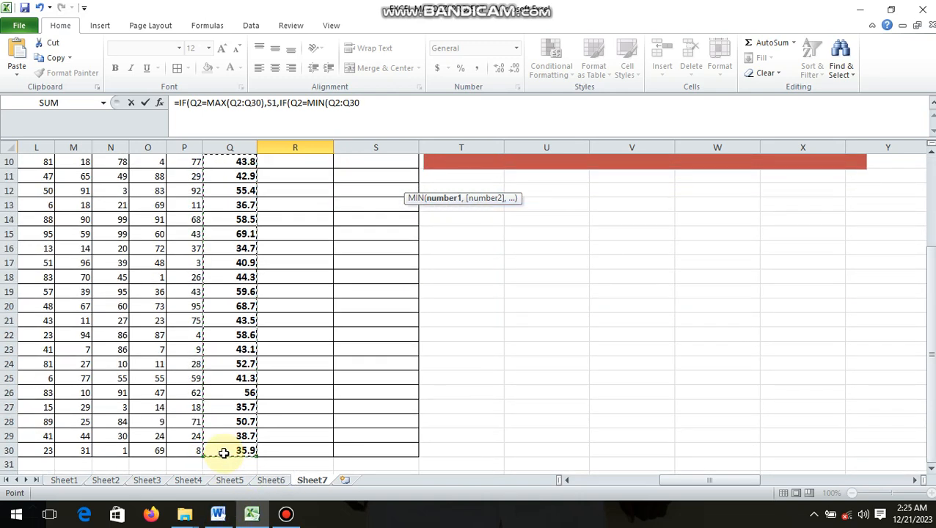
pyautogui.write('),')
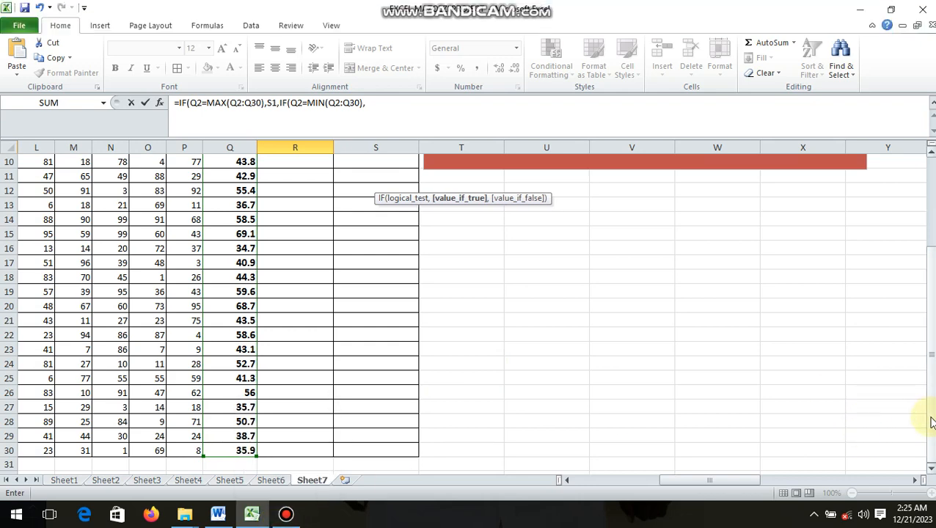
pyautogui.moveTo(931, 422); pyautogui.dragTo(926, 411)
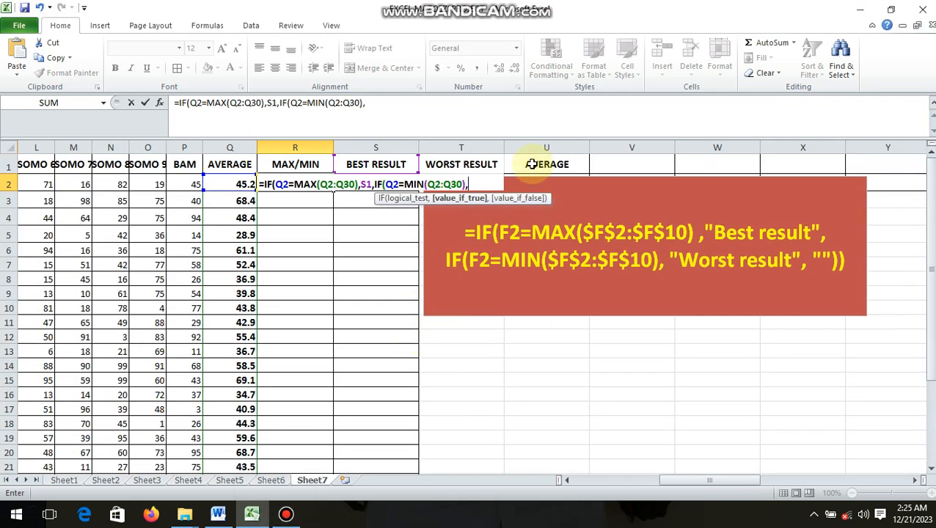
pyautogui.click(470, 162)
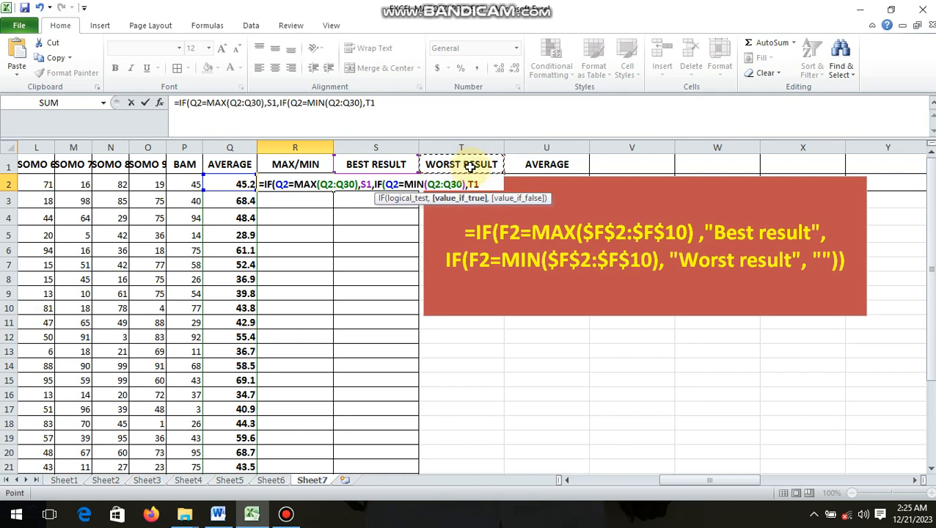
pyautogui.write(',')
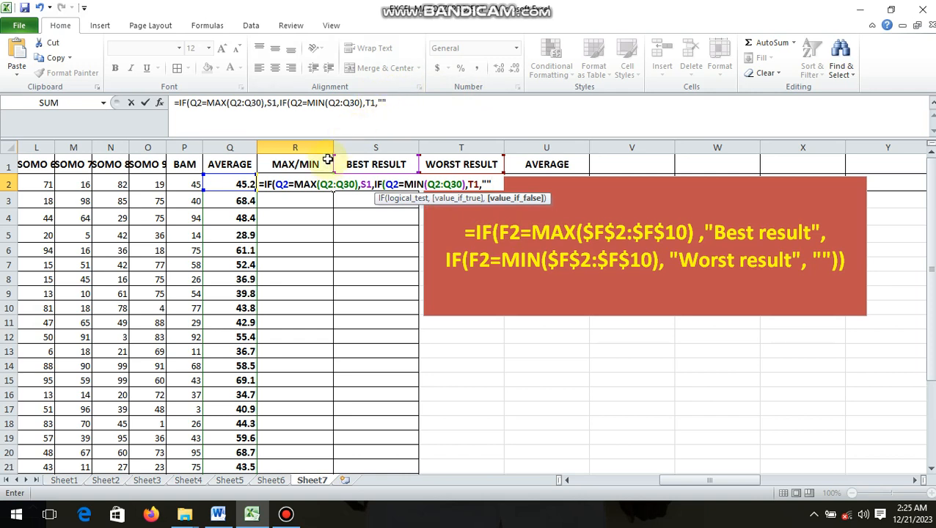
# - Lock the rows of the MAX range as Q$2:Q$30 and of the best-result reference as S$1 in the R2 formula
pyautogui.click(375, 103)
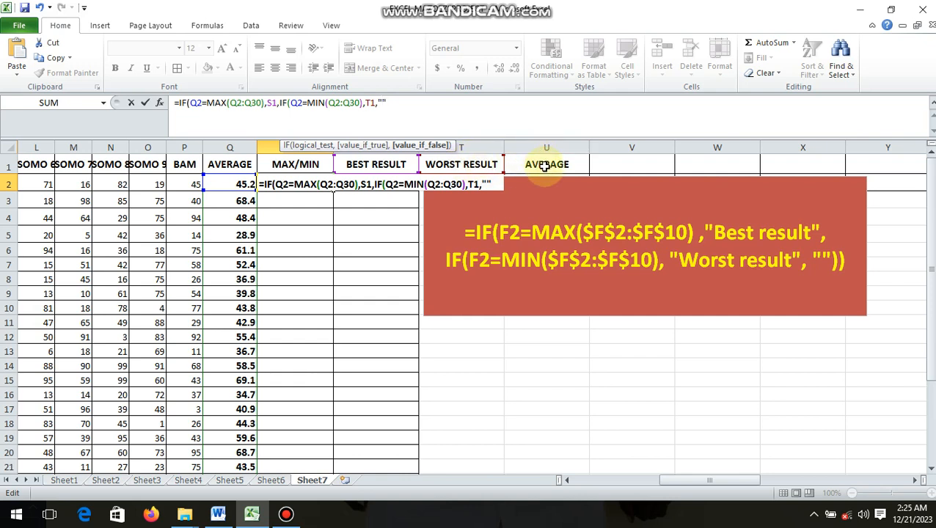
pyautogui.click(238, 103)
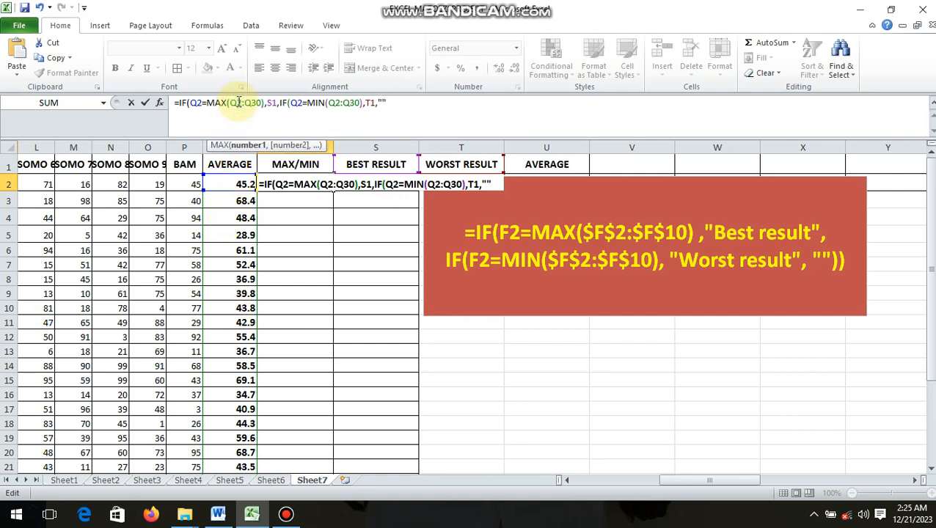
pyautogui.write('$')
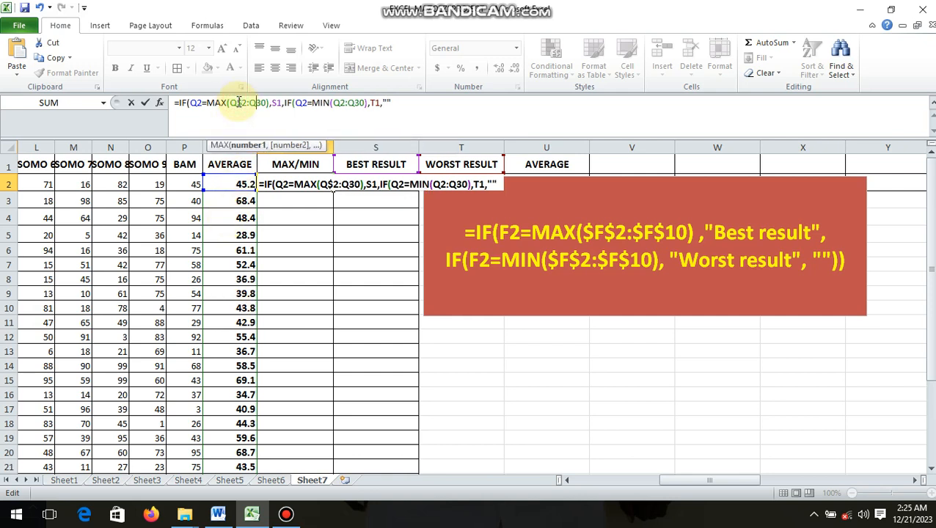
pyautogui.press('Right')
pyautogui.press('Right')
pyautogui.press('Right')
pyautogui.write('$')
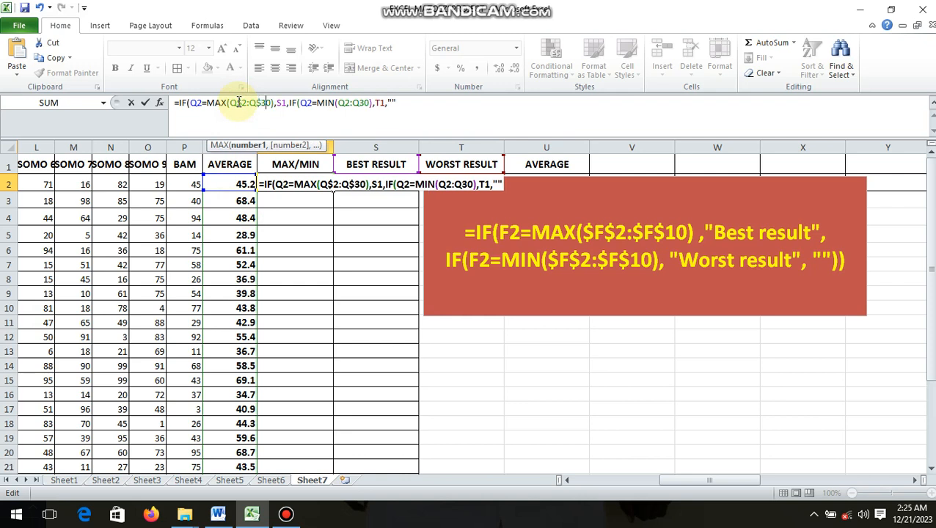
pyautogui.press('Right')
pyautogui.press('Right')
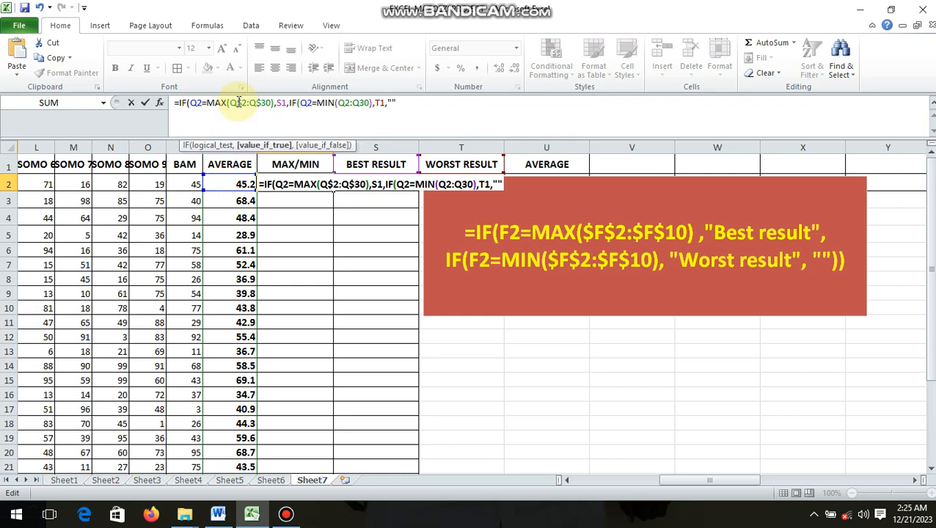
pyautogui.press('Right')
pyautogui.write('$')
# - Lock the rows of the MIN range as Q$2:Q$30, leaving the tested cell Q2 relative
pyautogui.press('Right')
pyautogui.press('Right')
pyautogui.press('Right')
pyautogui.press('Right')
pyautogui.press('Right')
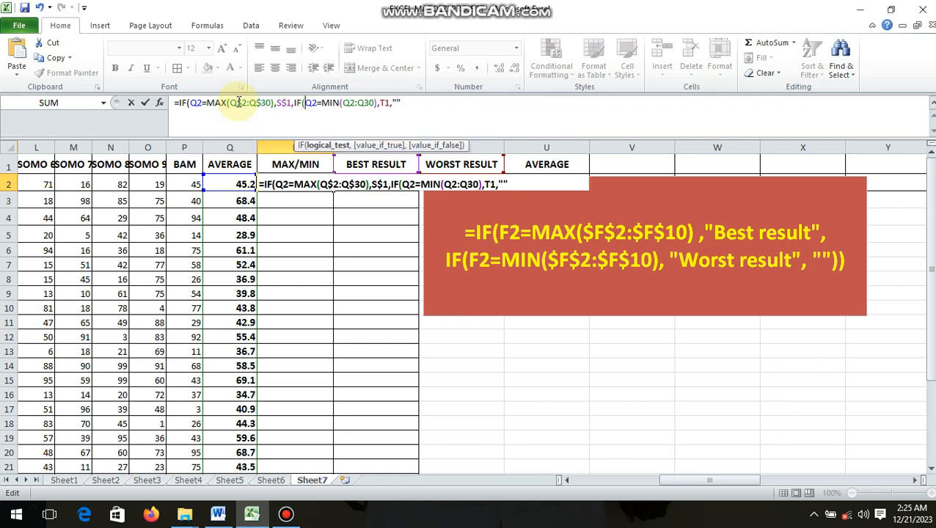
pyautogui.press('Right')
pyautogui.write('$')
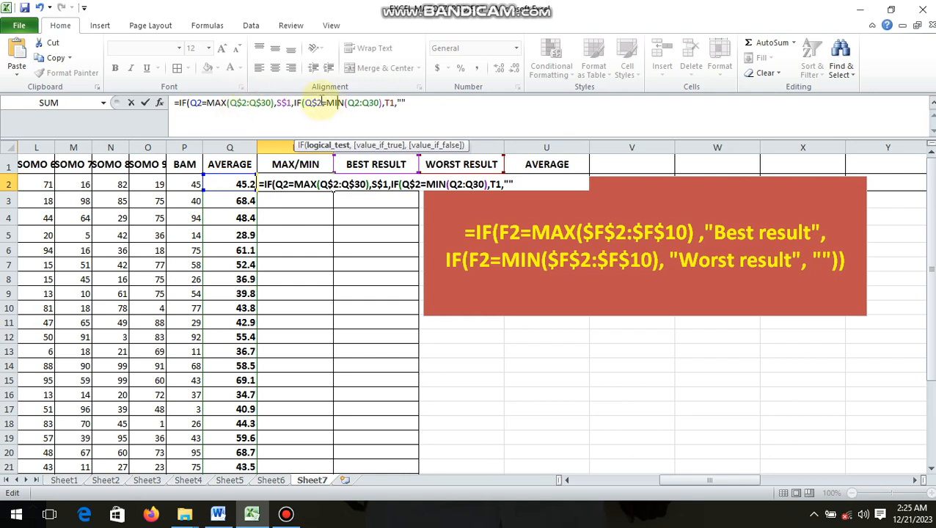
pyautogui.press('BackSpace')
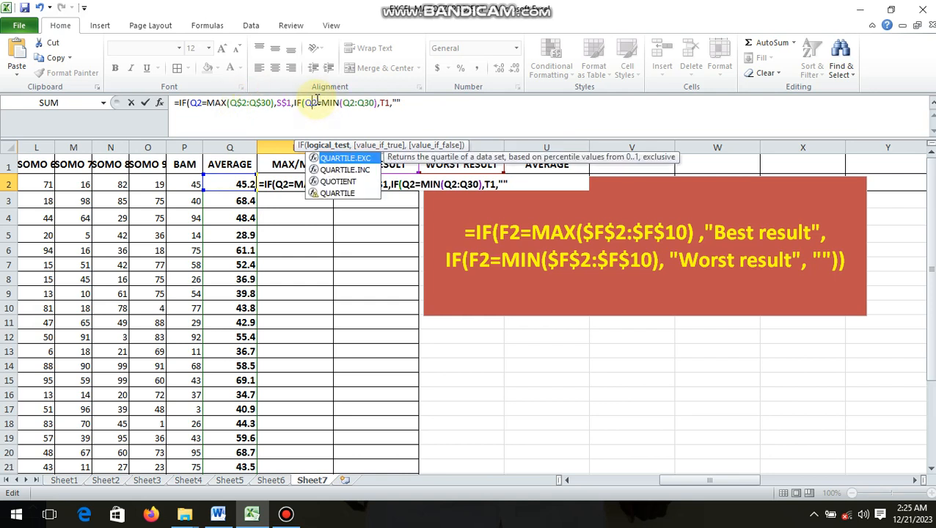
pyautogui.press('Right')
pyautogui.press('Right')
pyautogui.press('Right')
pyautogui.press('Right')
pyautogui.press('Right')
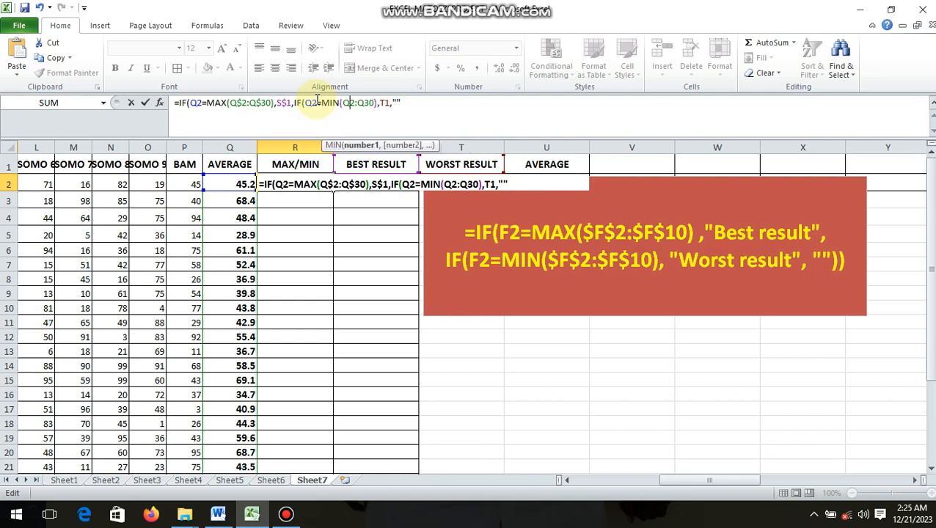
pyautogui.write('$2:Q')
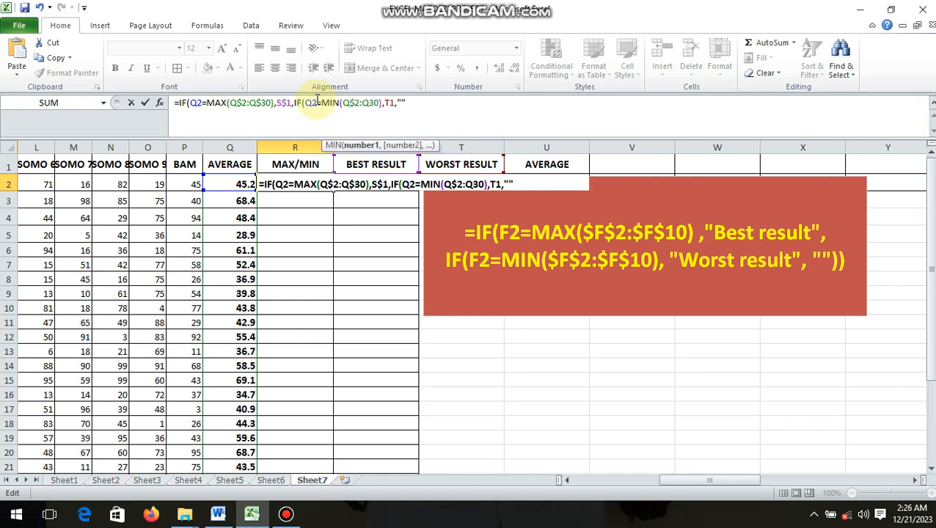
pyautogui.write('$')
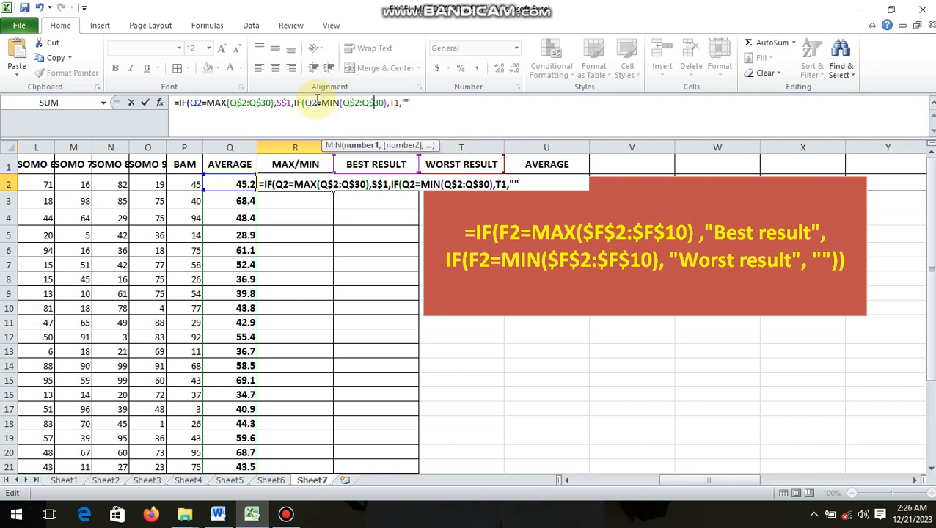
# - Lock the worst-result reference as T$1 and enter the formula, accepting the proposed correction with the closing parentheses
pyautogui.press('Right')
pyautogui.press('Right')
pyautogui.press('Right')
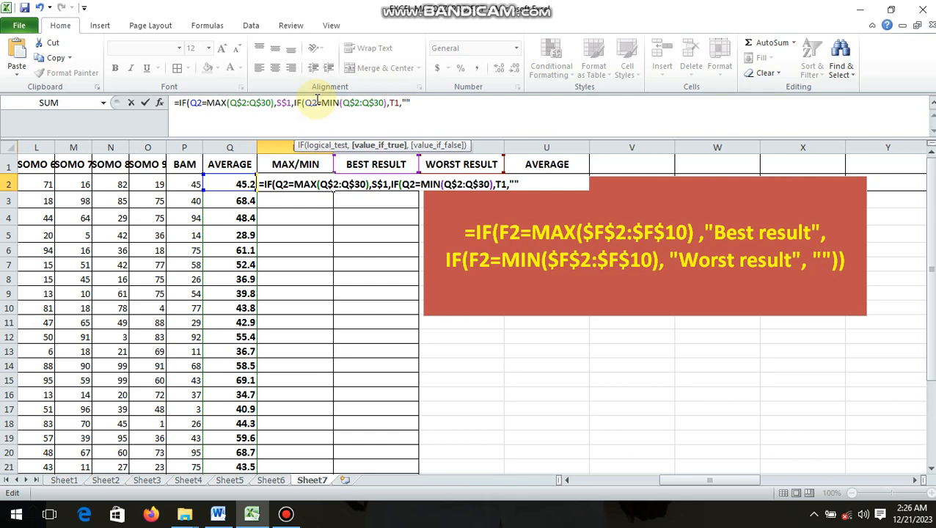
pyautogui.write('$')
pyautogui.press('Return')
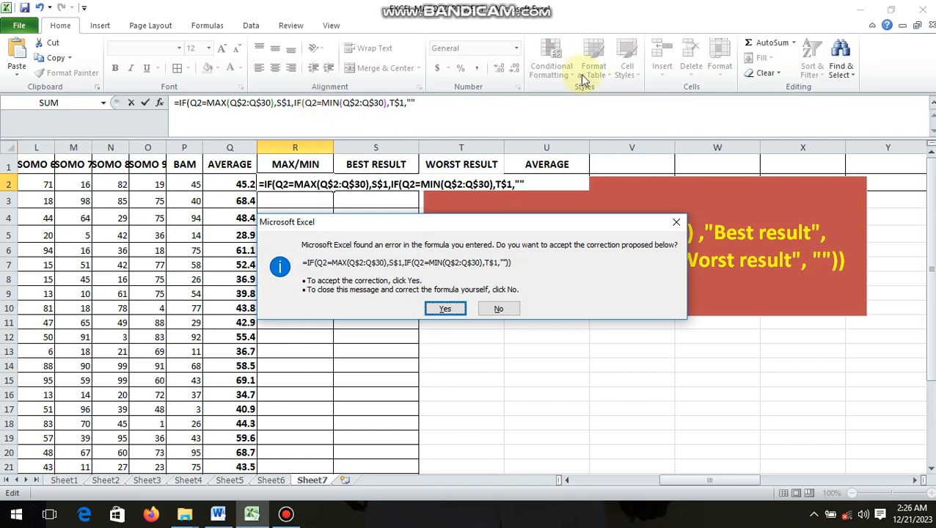
pyautogui.click(434, 311)
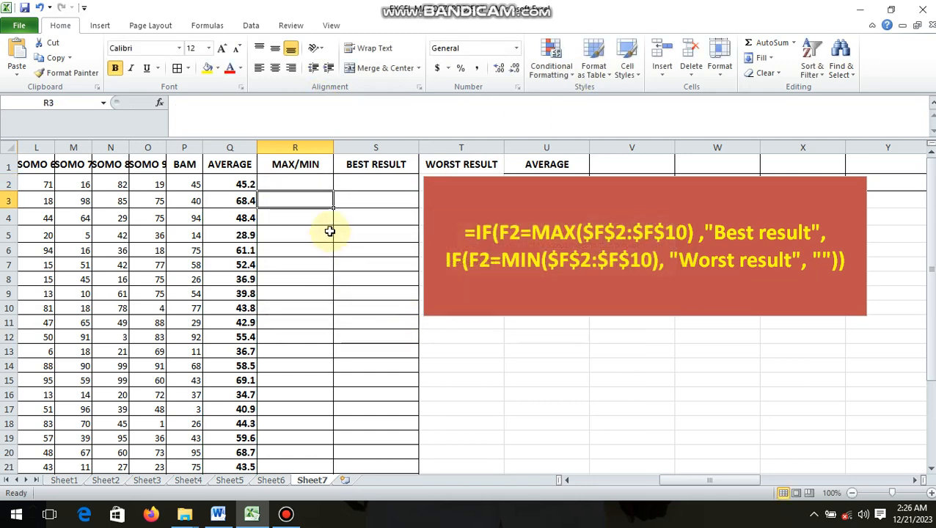
# - Copy the MAX/MIN formula from R2 down the column through R30
pyautogui.click(292, 187)
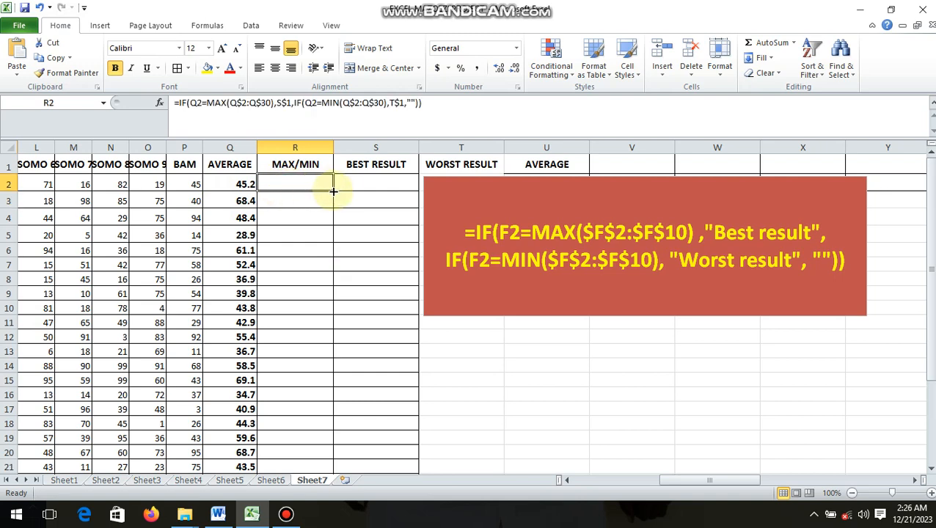
pyautogui.moveTo(333, 192); pyautogui.dragTo(299, 441)
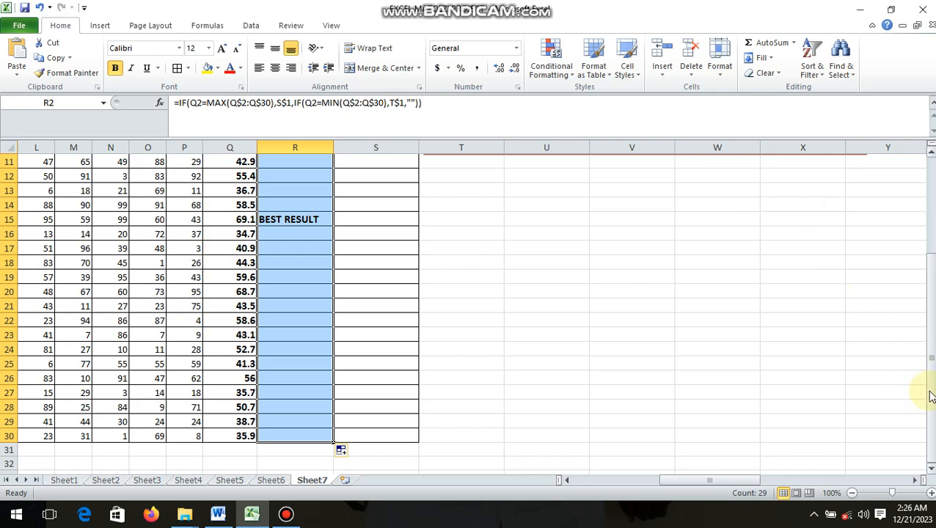
# - Replace the empty-text result in R2's nested IF formula with a reference to the AVERAGE label in U1
pyautogui.moveTo(929, 397); pyautogui.dragTo(913, 264)
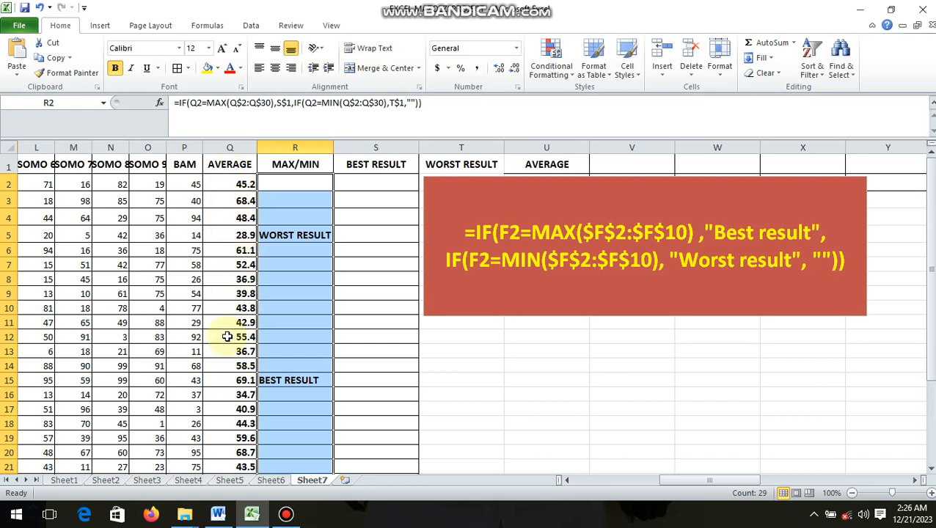
pyautogui.moveTo(543, 207); pyautogui.dragTo(394, 259)
pyautogui.click(301, 265)
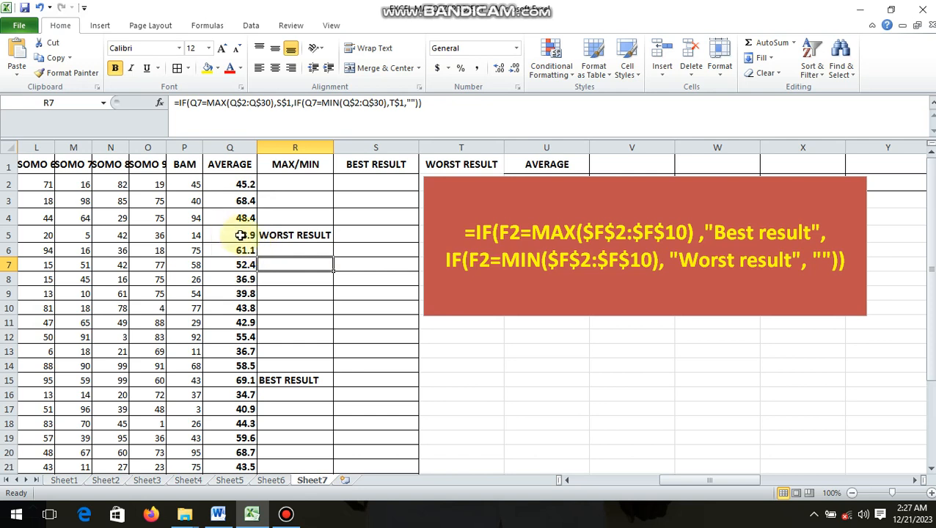
pyautogui.click(282, 180)
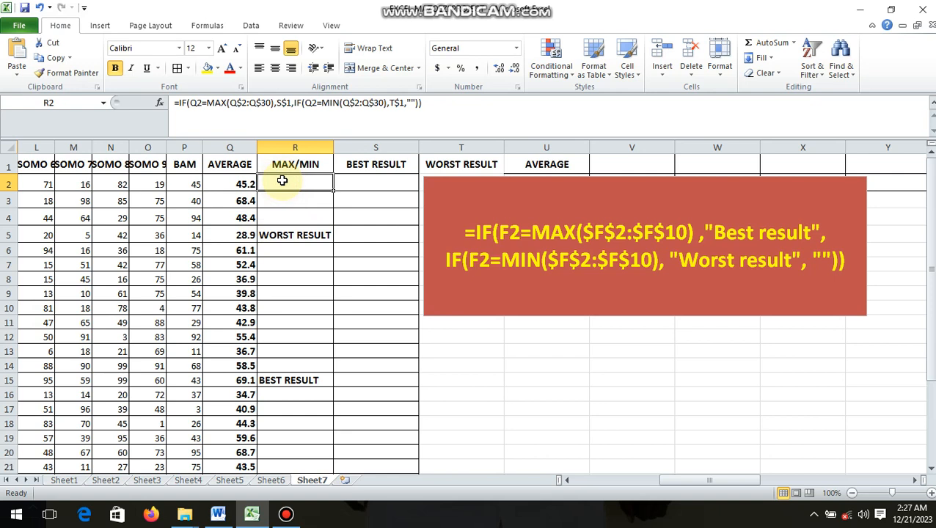
pyautogui.click(416, 103)
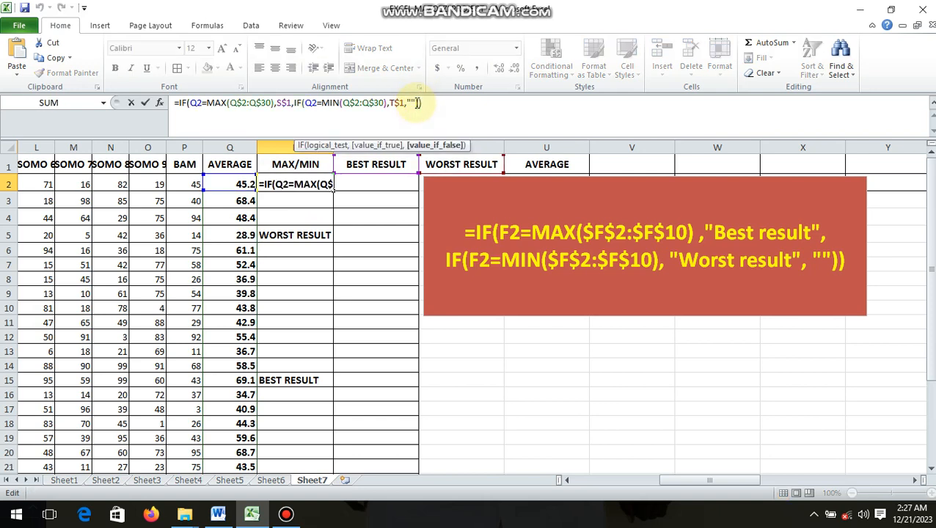
pyautogui.press('BackSpace')
pyautogui.press('BackSpace')
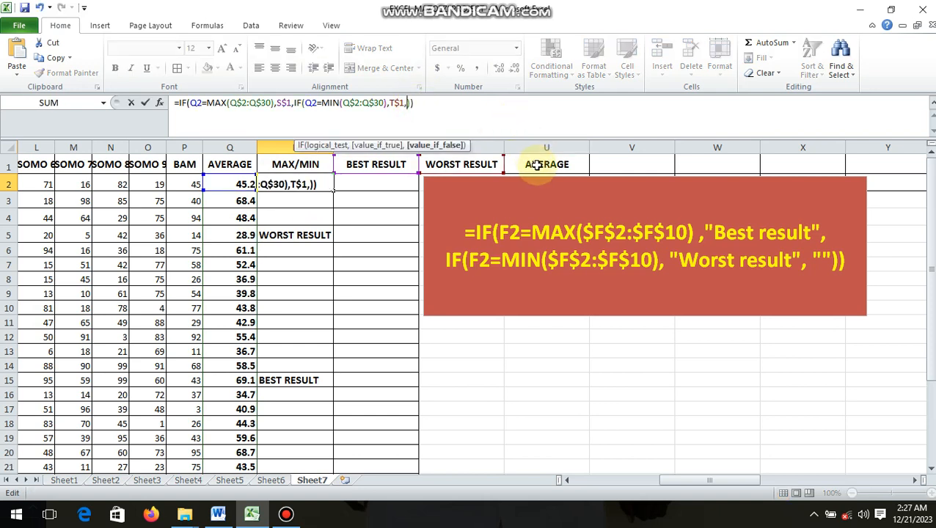
pyautogui.click(543, 166)
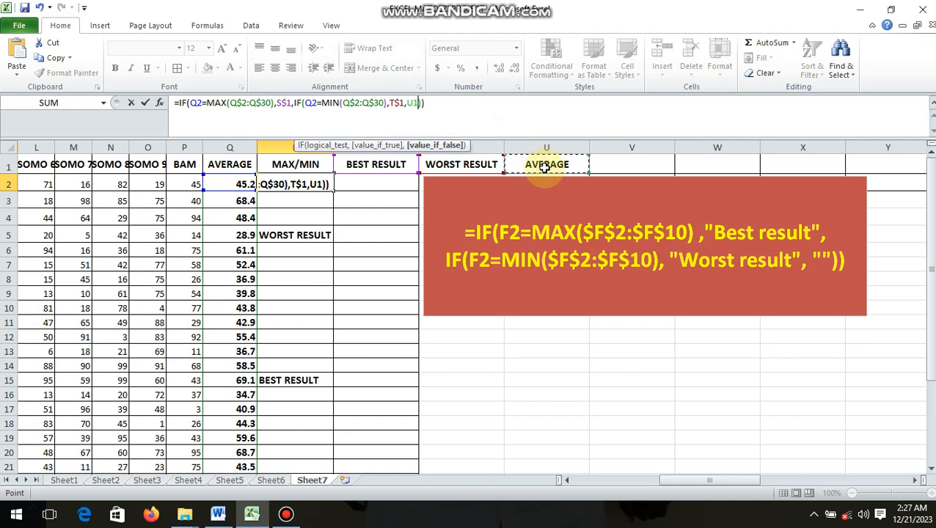
# - Lock the row of the average-label reference as U$1 and enter the R2 formula
pyautogui.click(413, 103)
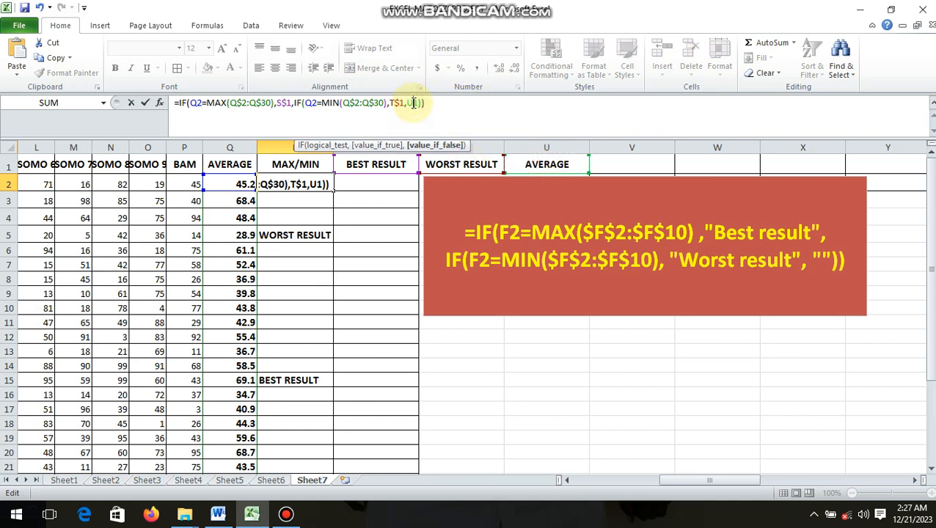
pyautogui.write('$')
pyautogui.press('Return')
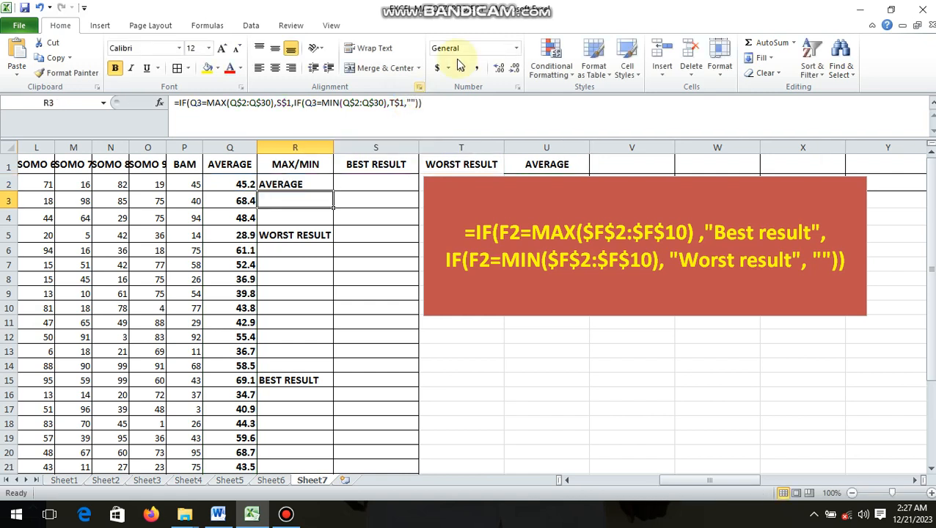
# - Copy the updated MAX/MIN formula from R2 down the column through R30
pyautogui.click(308, 184)
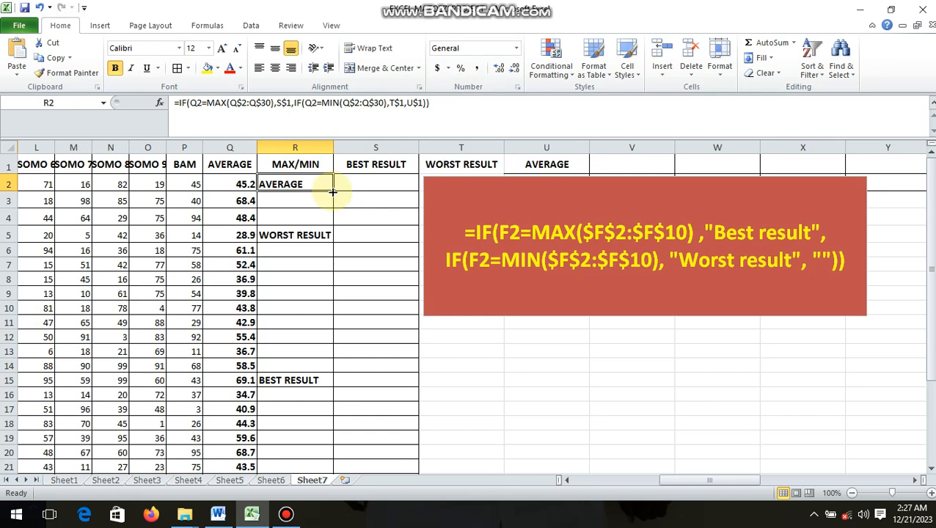
pyautogui.moveTo(332, 191); pyautogui.dragTo(309, 440)
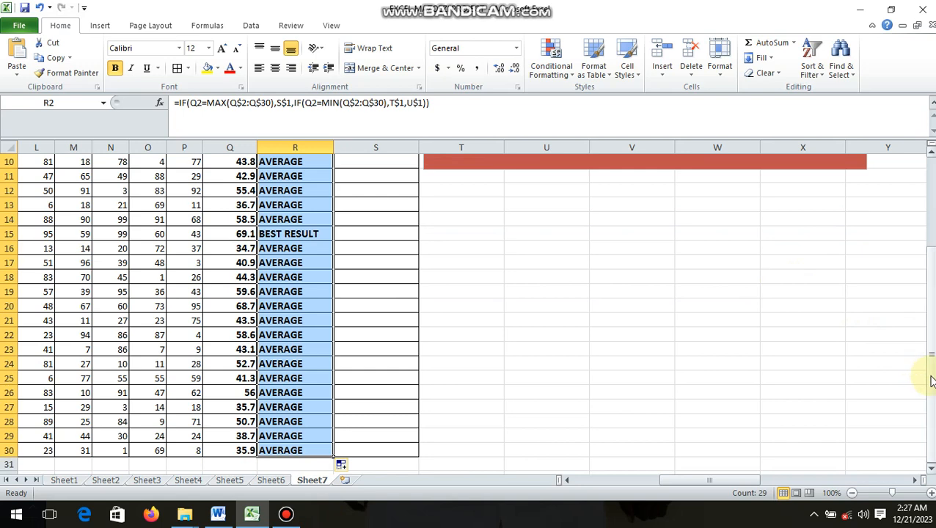
# - Highlight rows 5 and 15 in turn to examine the students labelled worst and best result
pyautogui.moveTo(932, 382); pyautogui.dragTo(928, 244)
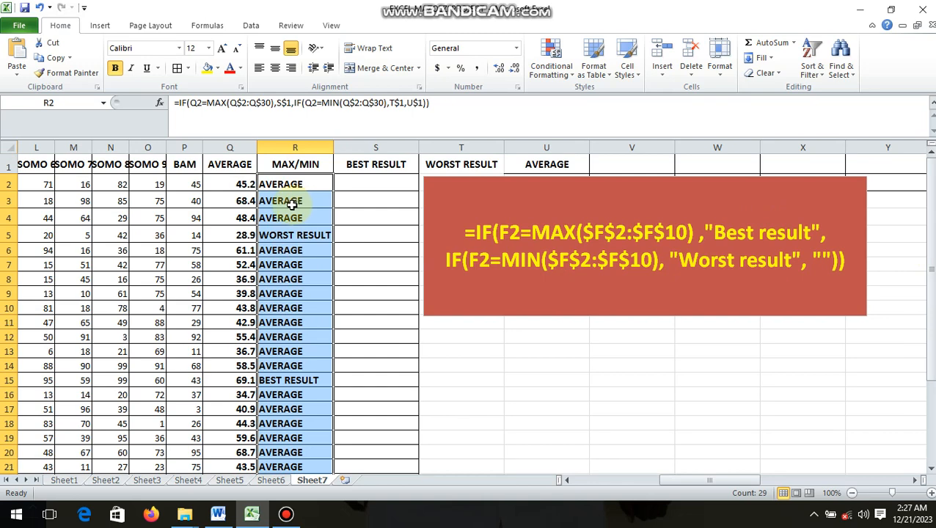
pyautogui.click(7, 235)
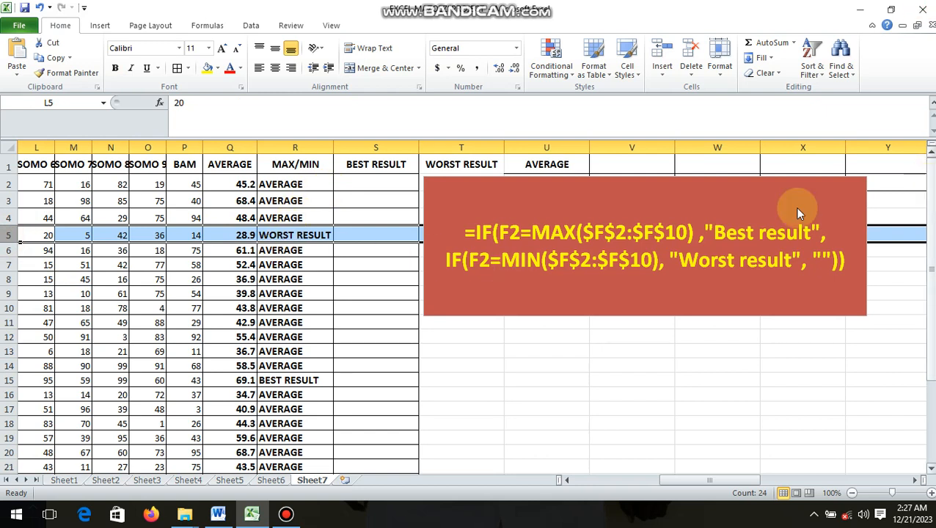
pyautogui.click(6, 380)
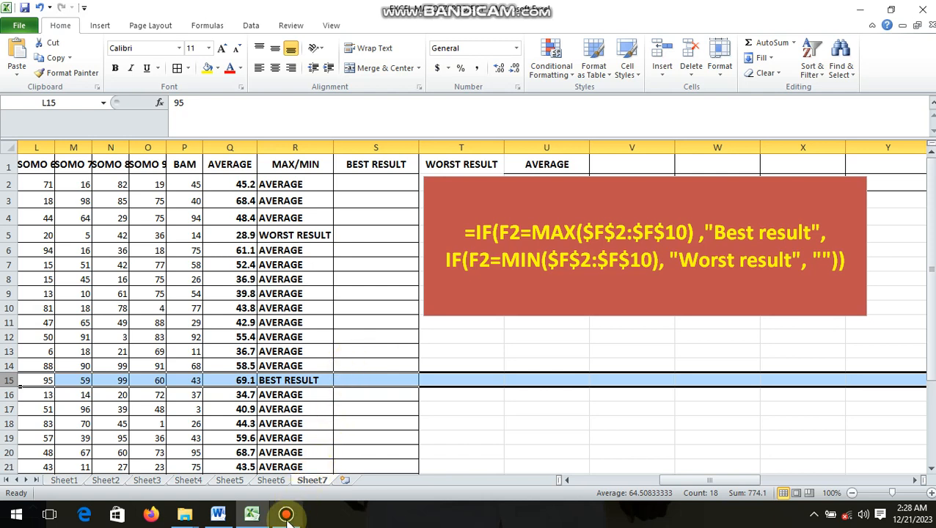
pyautogui.moveTo(287, 516)
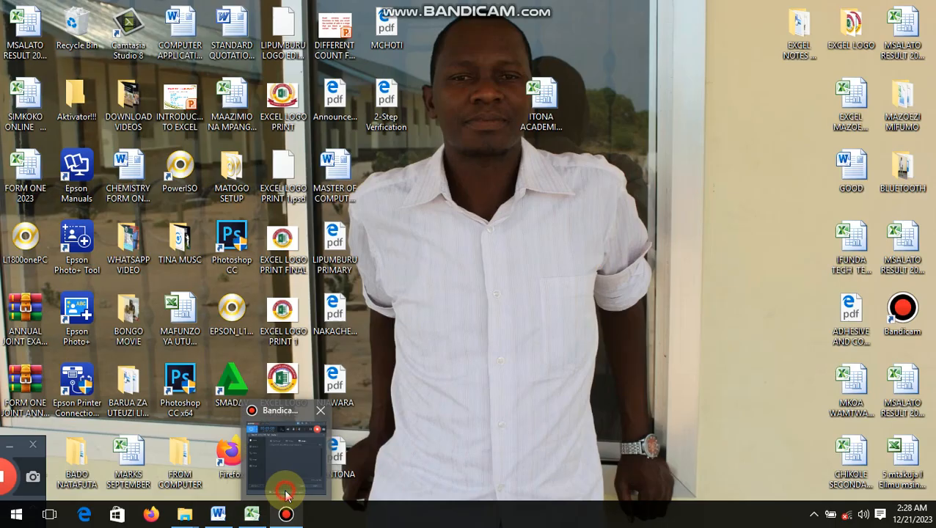
pyautogui.click(286, 494)
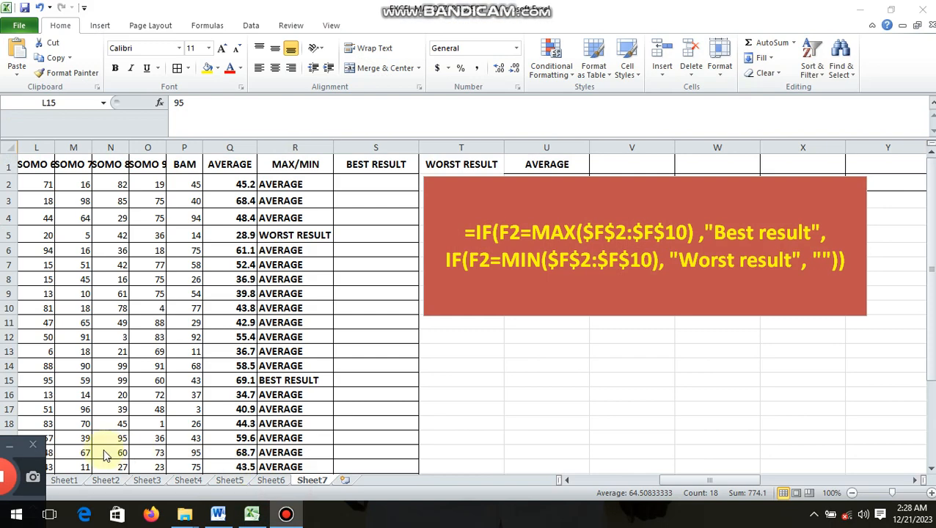